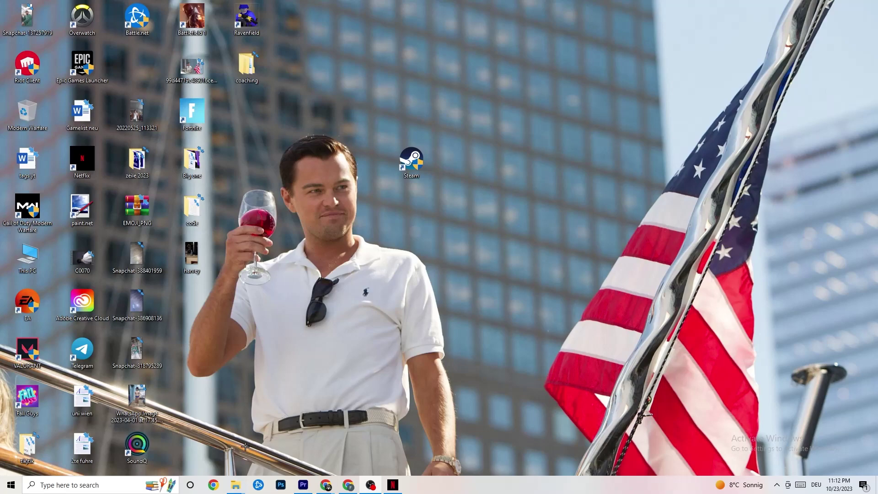
# Open the network adapter options from the Network & Internet settings
pyautogui.click(2, 490)
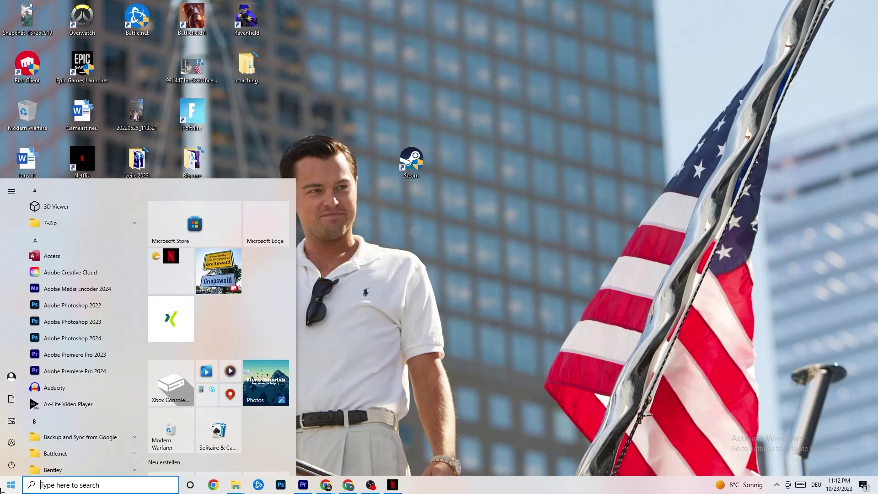
pyautogui.click(11, 443)
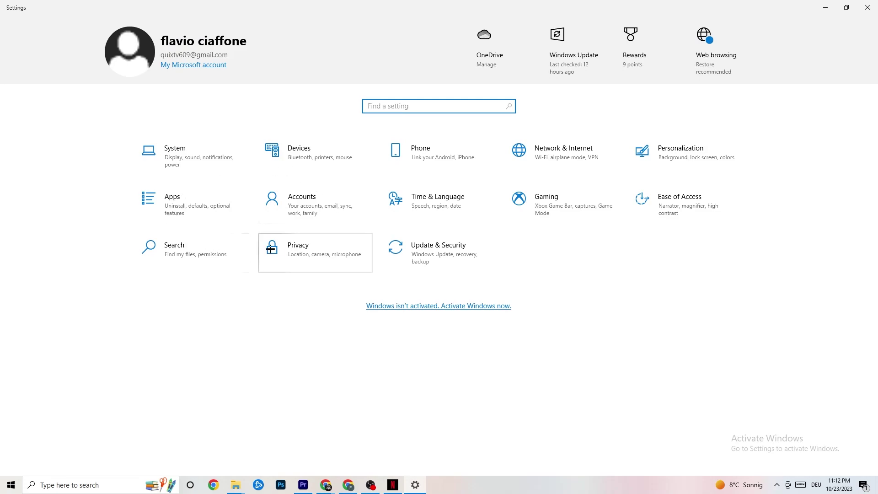
pyautogui.click(579, 154)
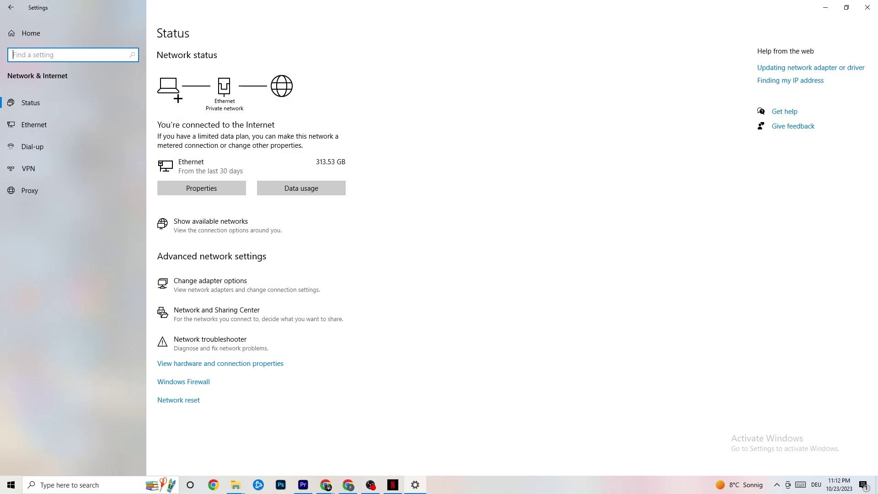
pyautogui.click(251, 278)
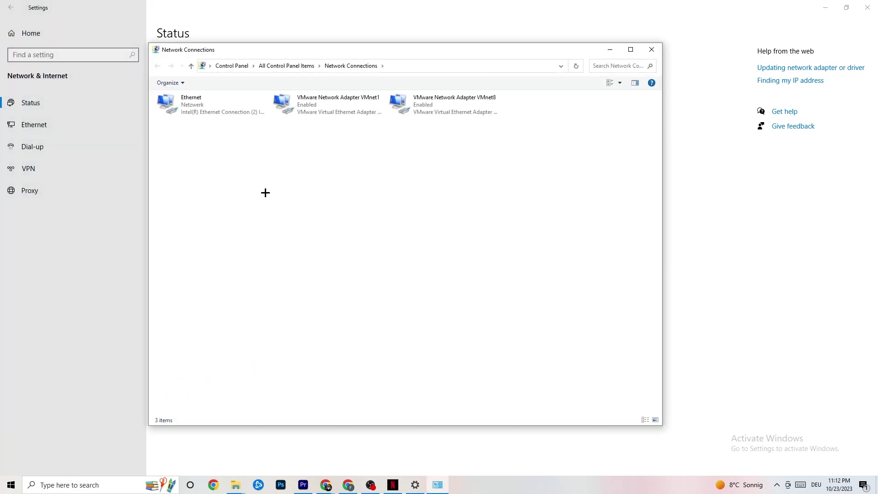
# Disable the Ethernet adapter and enable it again, and close the Network Connections window
pyautogui.doubleClick(235, 104)
pyautogui.click(514, 149)
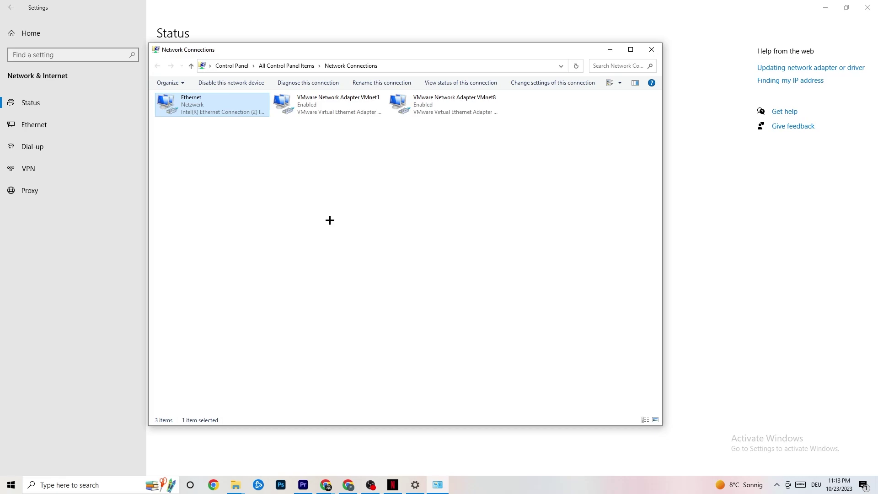
pyautogui.rightClick(213, 111)
pyautogui.click(249, 117)
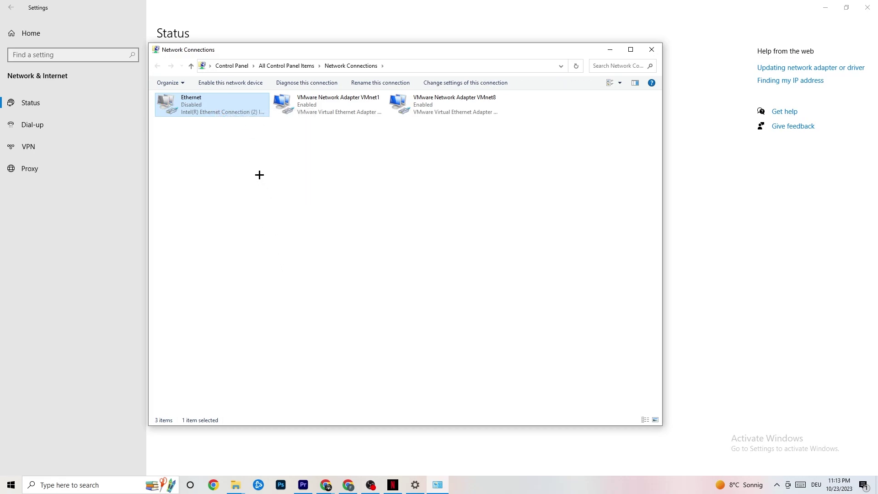
pyautogui.rightClick(211, 110)
pyautogui.click(238, 117)
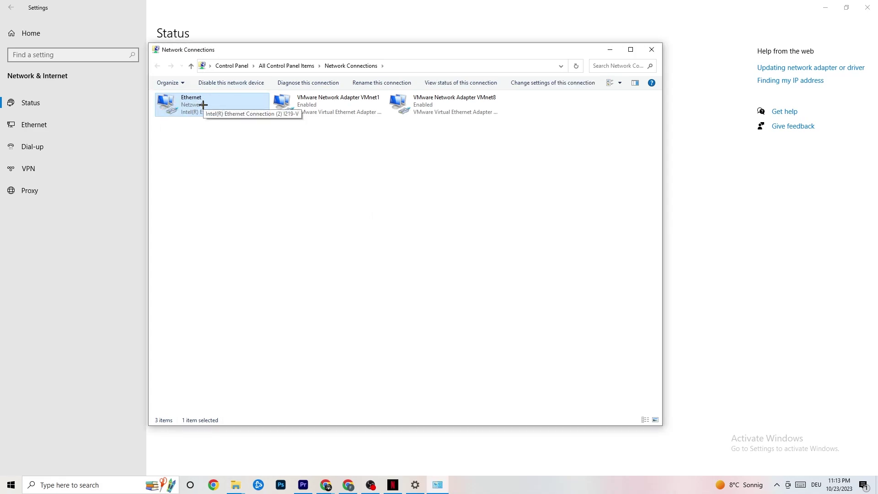
pyautogui.click(651, 50)
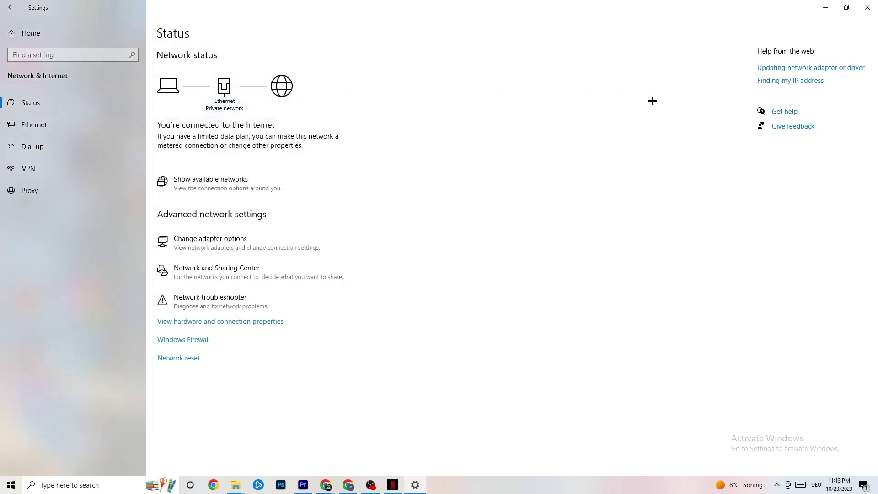
# Open the Network and Sharing Center in full size and view its problem troubleshooting page, closing Settings when done
pyautogui.click(218, 271)
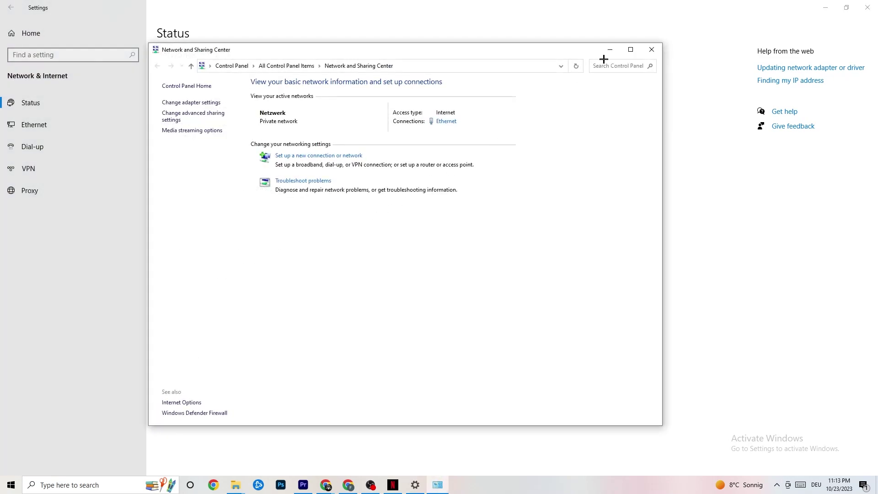
pyautogui.click(629, 49)
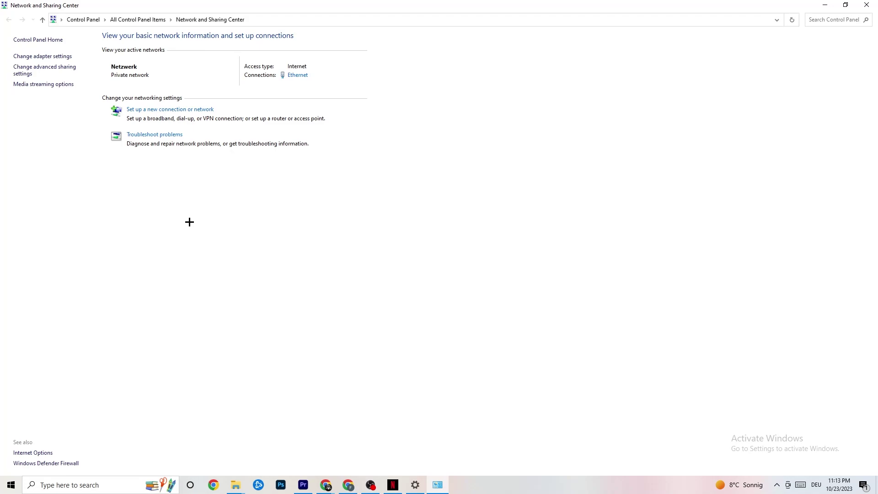
pyautogui.click(169, 139)
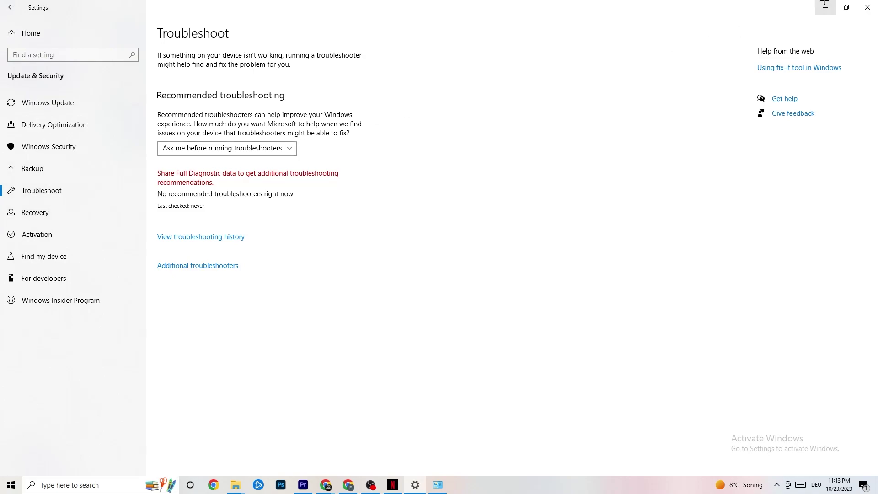
pyautogui.click(858, 3)
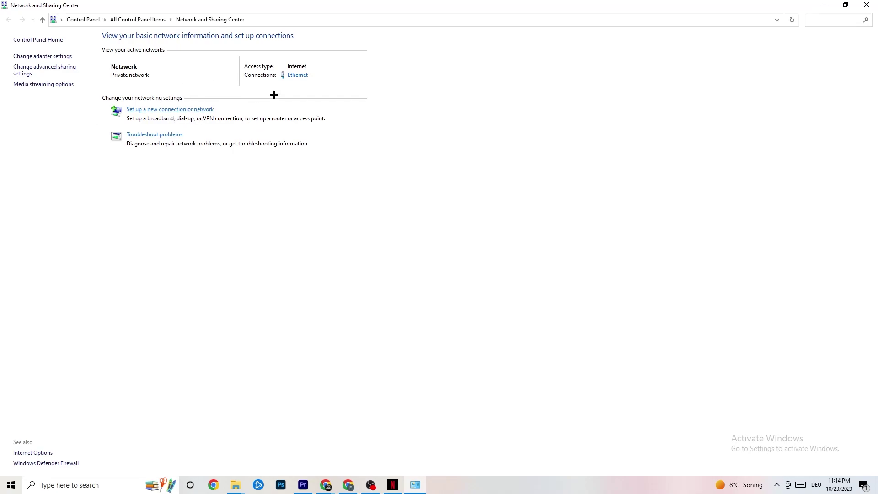
# Open the Internet Protocol Version 4 (TCP/IPv4) properties of the active Ethernet connection
pyautogui.click(298, 75)
pyautogui.moveTo(428, 143); pyautogui.dragTo(287, 133)
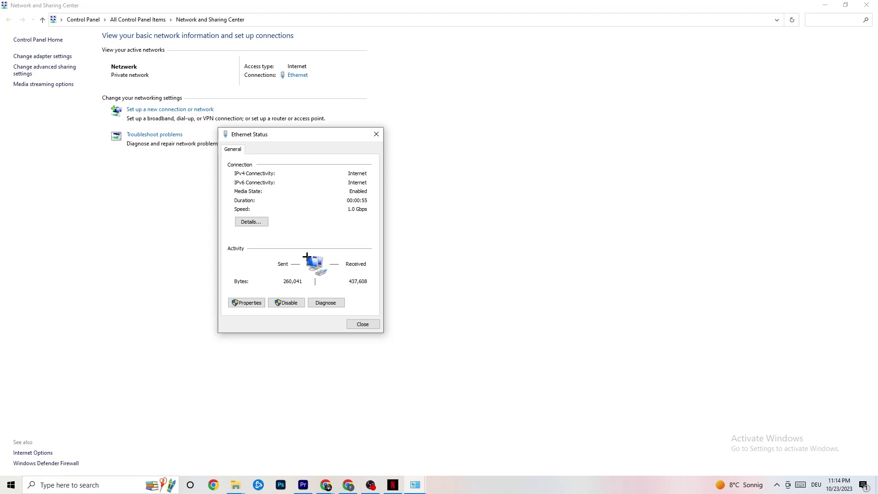
pyautogui.click(247, 302)
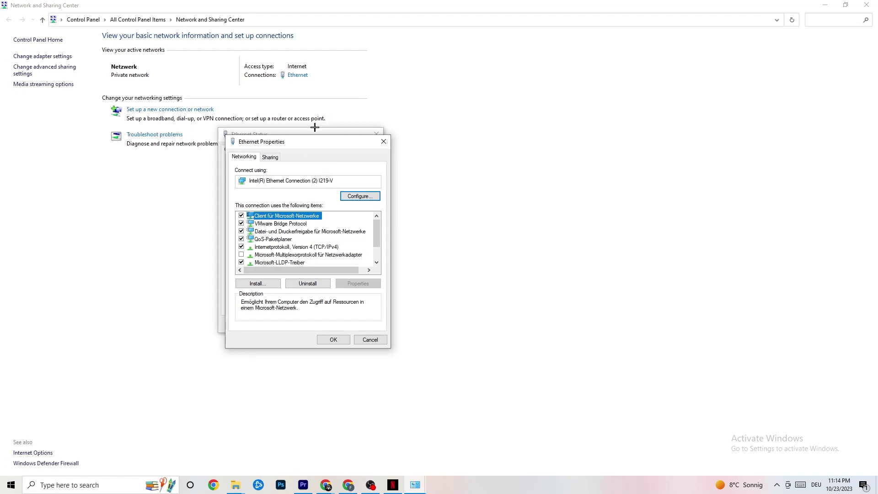
pyautogui.moveTo(294, 138); pyautogui.dragTo(343, 88)
pyautogui.scroll(-2, 329, 182)
pyautogui.scroll(2, 347, 201)
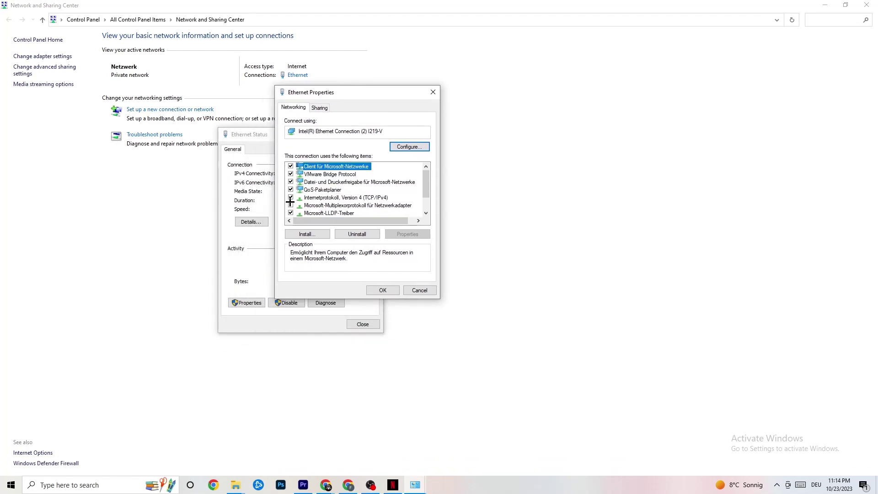
pyautogui.doubleClick(333, 198)
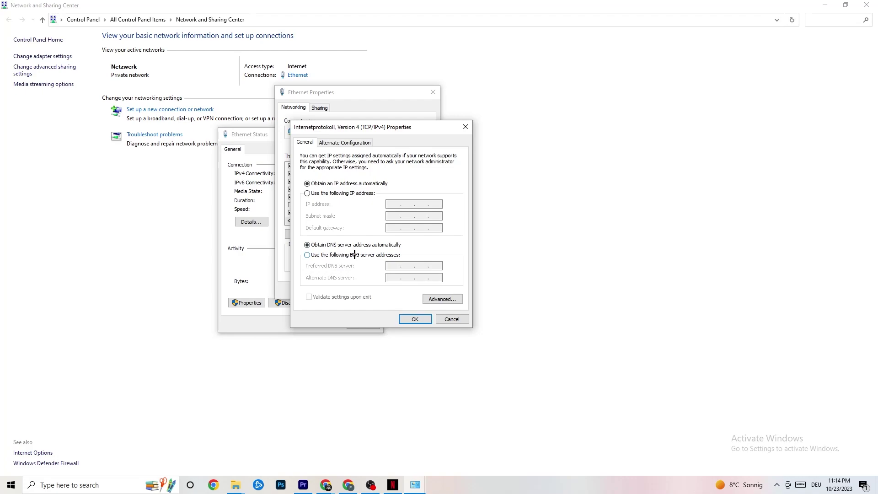
# Try switching IPv4 to manually specified DNS server addresses, and close all the network windows without saving
pyautogui.click(307, 255)
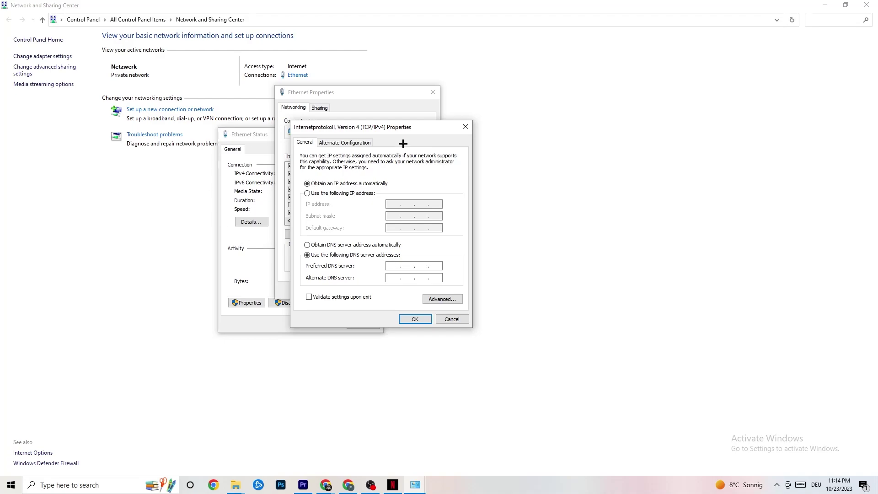
pyautogui.click(465, 127)
pyautogui.click(432, 92)
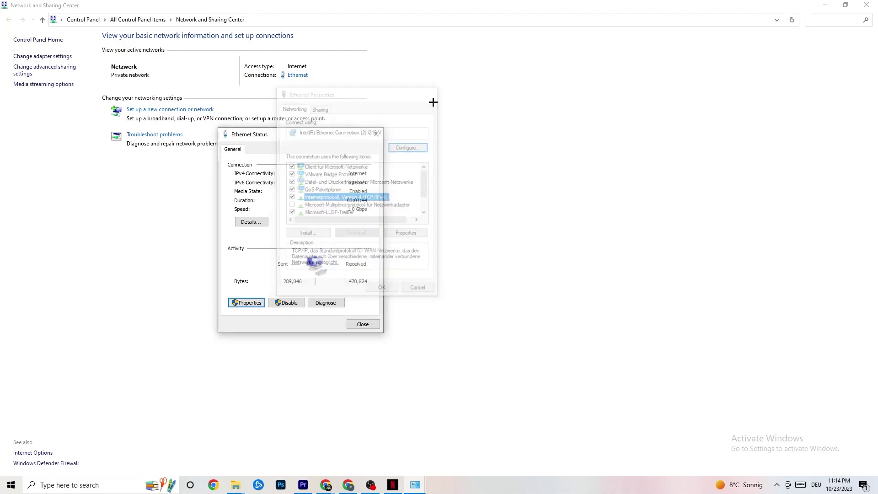
pyautogui.click(377, 133)
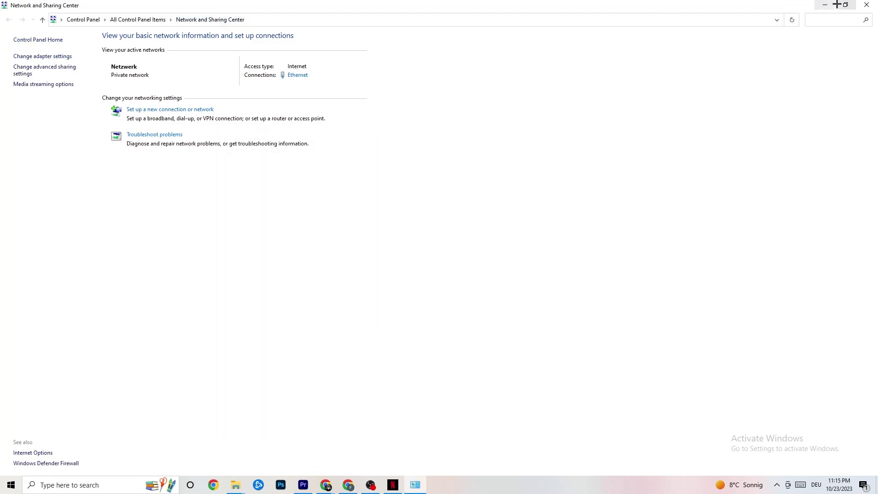
pyautogui.click(866, 5)
# View the web help on updating the network adapter or driver from the Network & Internet settings, and close the browser
pyautogui.click(11, 484)
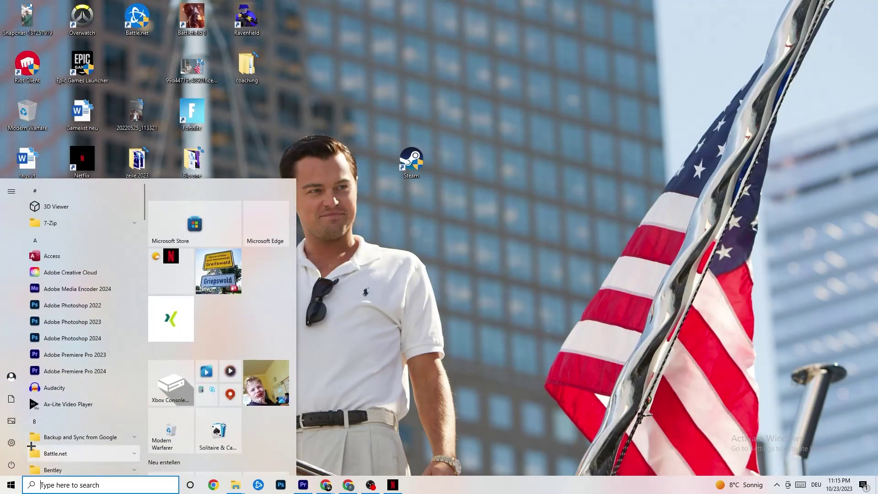
pyautogui.click(12, 443)
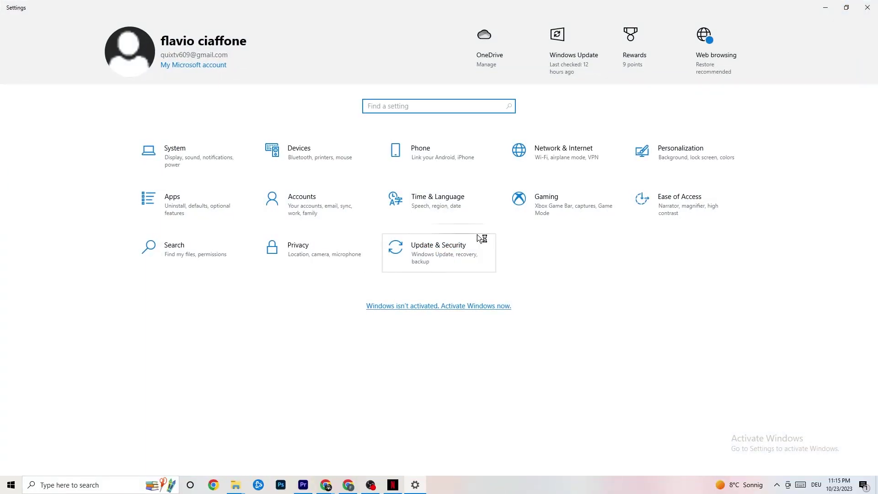
pyautogui.click(572, 157)
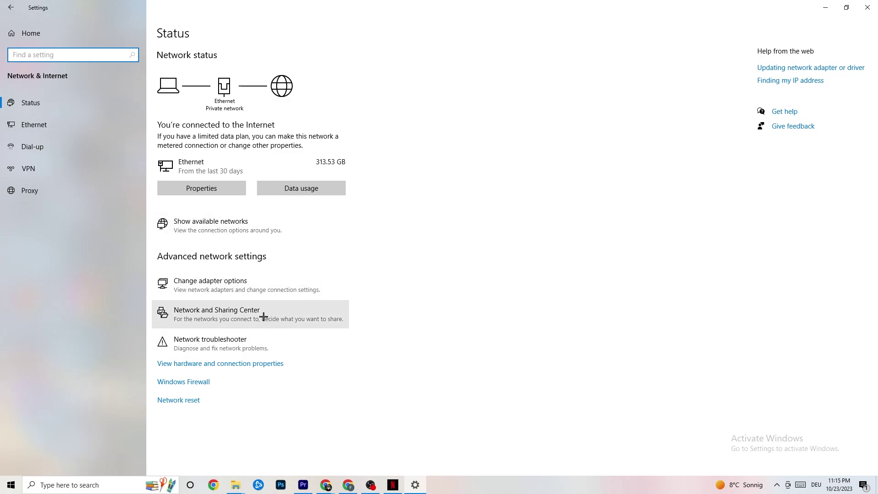
pyautogui.click(812, 68)
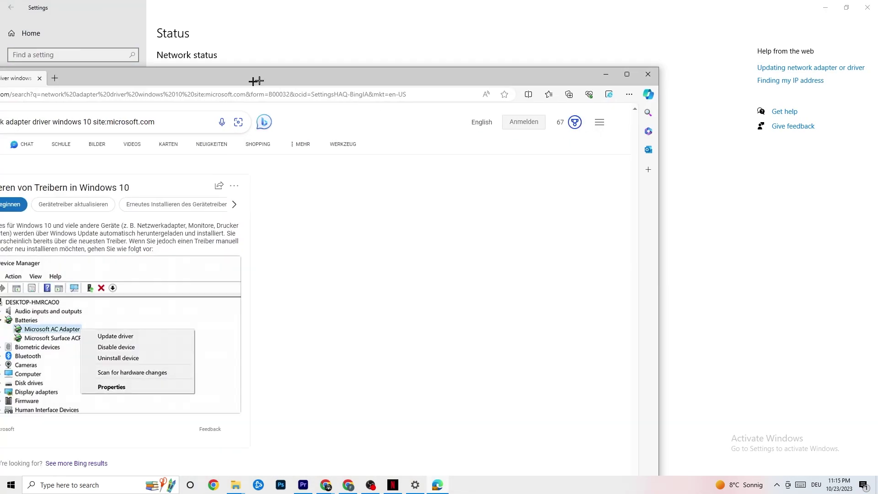
pyautogui.moveTo(251, 81); pyautogui.dragTo(427, 57)
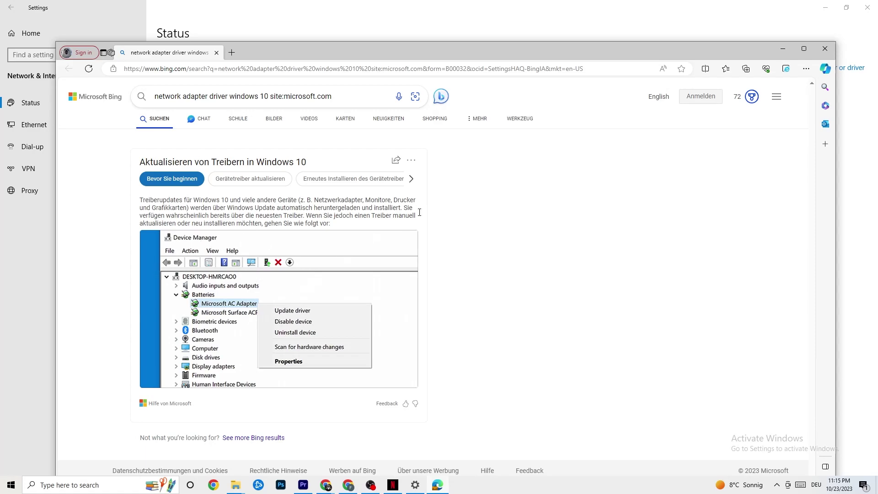
pyautogui.click(830, 49)
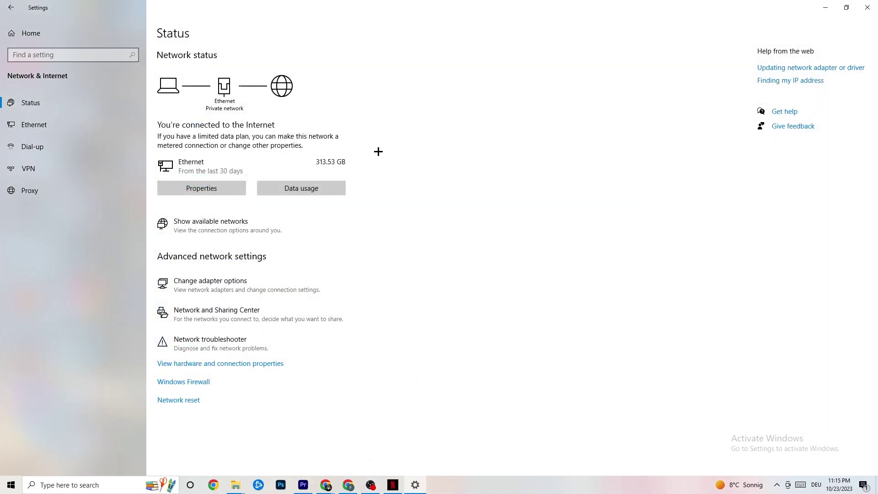
# Show the available networks from the network status page, dismiss the list and close Settings
pyautogui.click(265, 228)
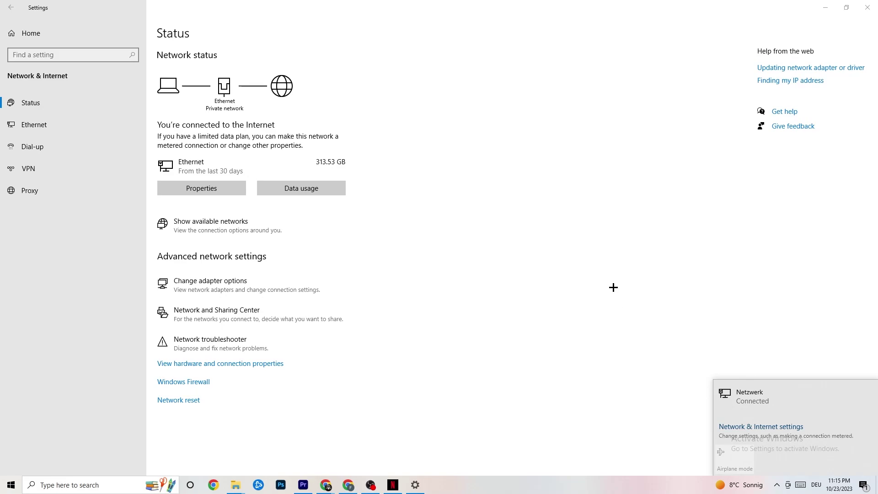
pyautogui.click(542, 275)
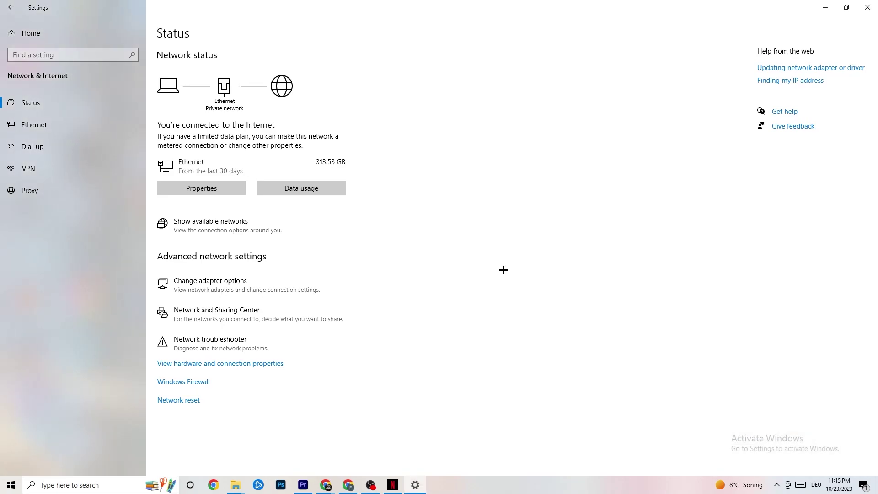
pyautogui.click(867, 7)
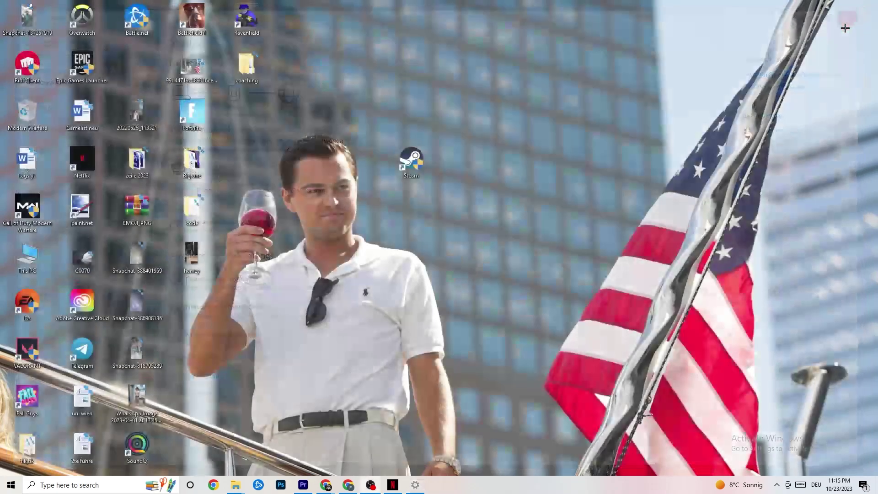
# View the Windows Update page in the Update & Security settings and close Settings
pyautogui.press('super')
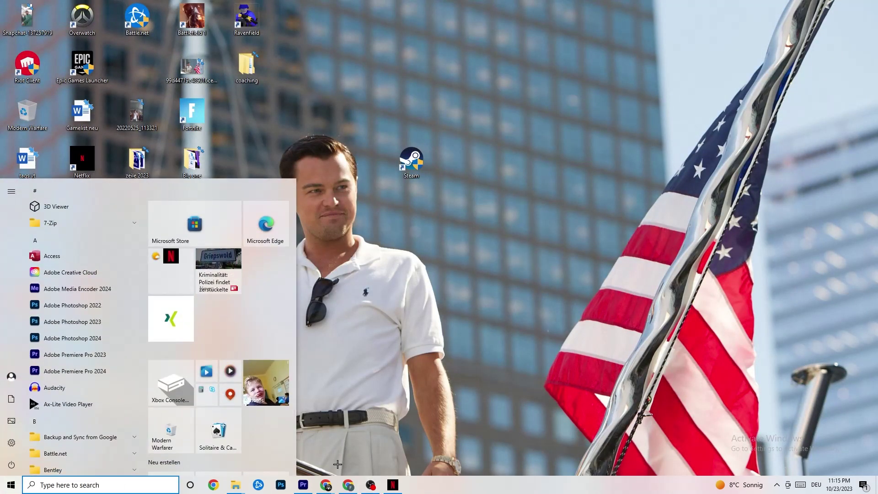
pyautogui.click(18, 448)
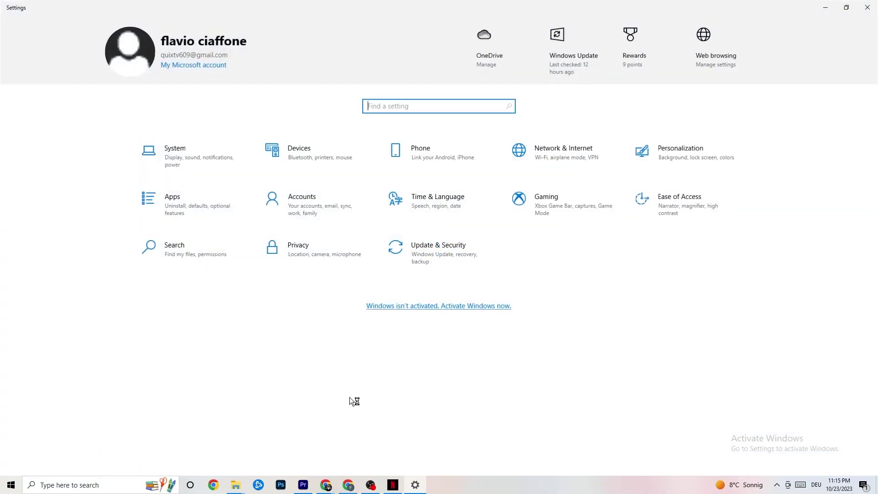
pyautogui.click(458, 252)
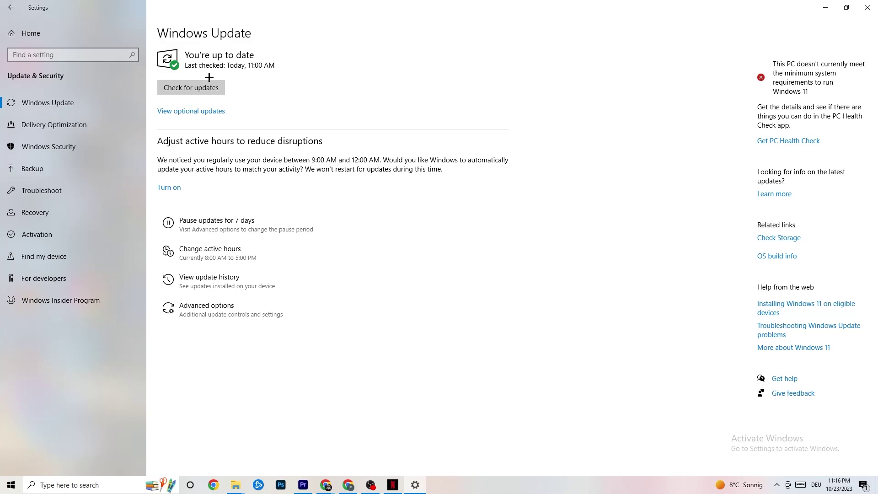
pyautogui.click(867, 7)
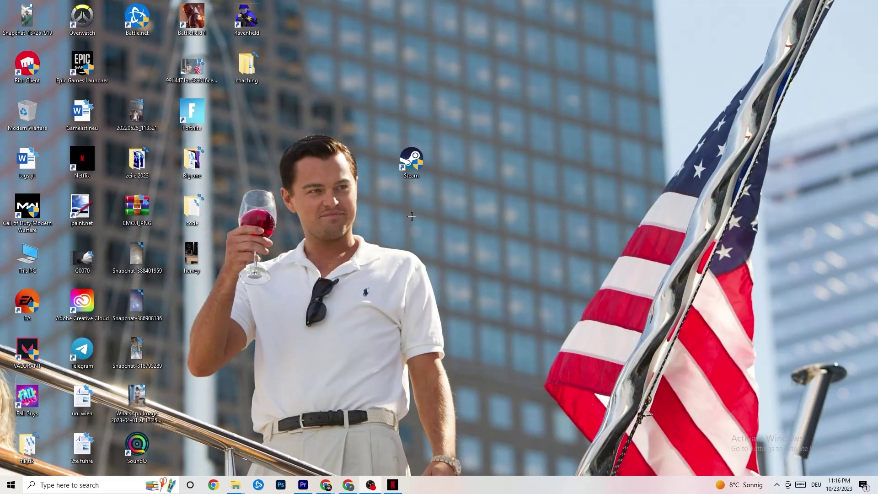
# Open Task Manager to show the running processes
pyautogui.moveTo(458, 487); pyautogui.dragTo(501, 445)
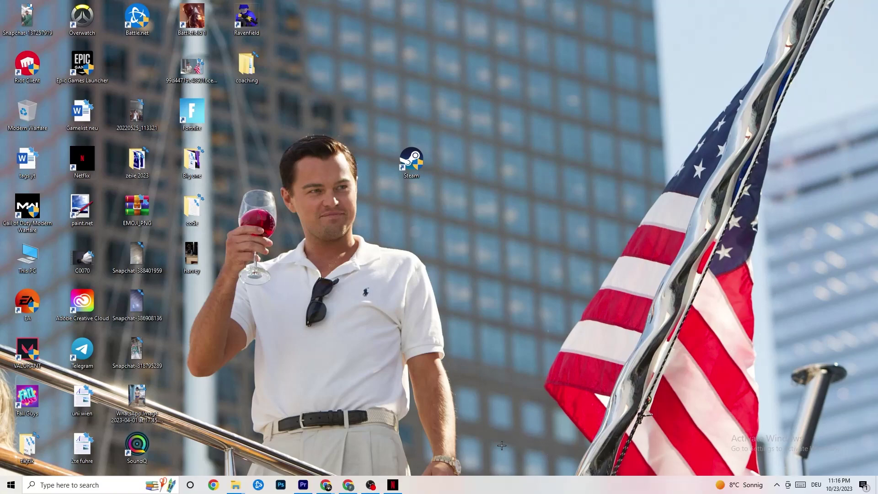
pyautogui.rightClick(470, 490)
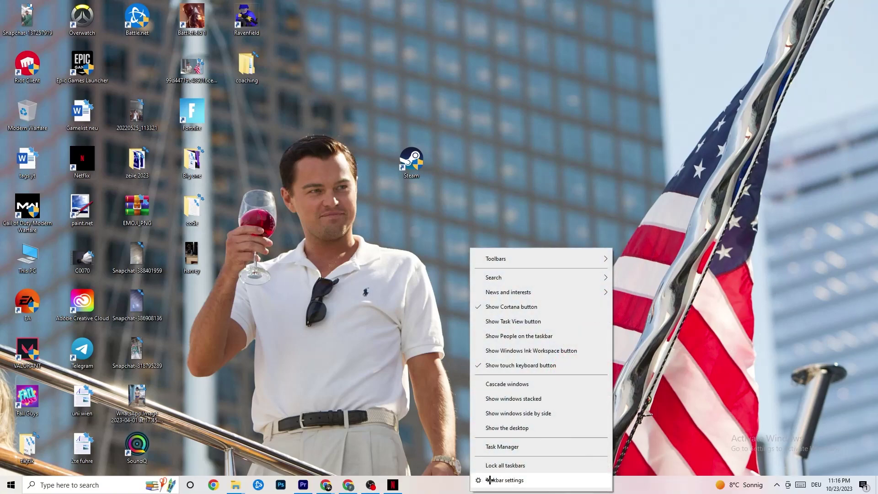
pyautogui.click(503, 447)
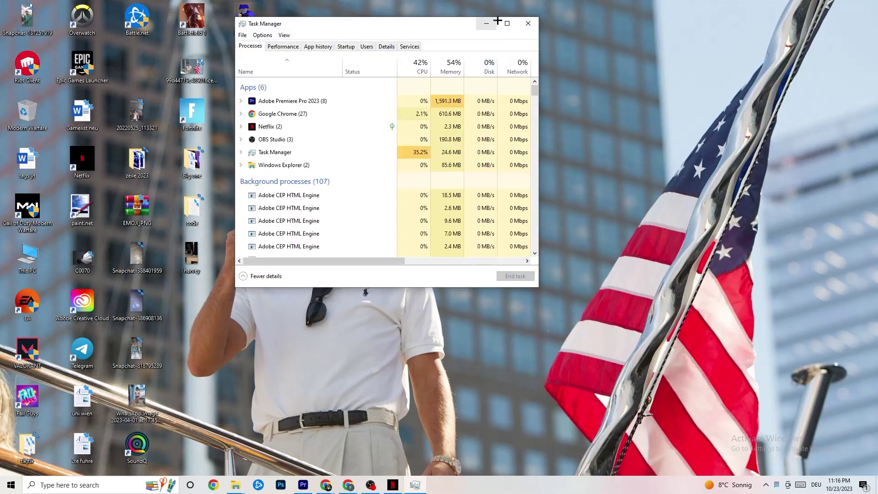
# Maximize Task Manager and show the performance graph of the Intel Ethernet connection
pyautogui.doubleClick(498, 21)
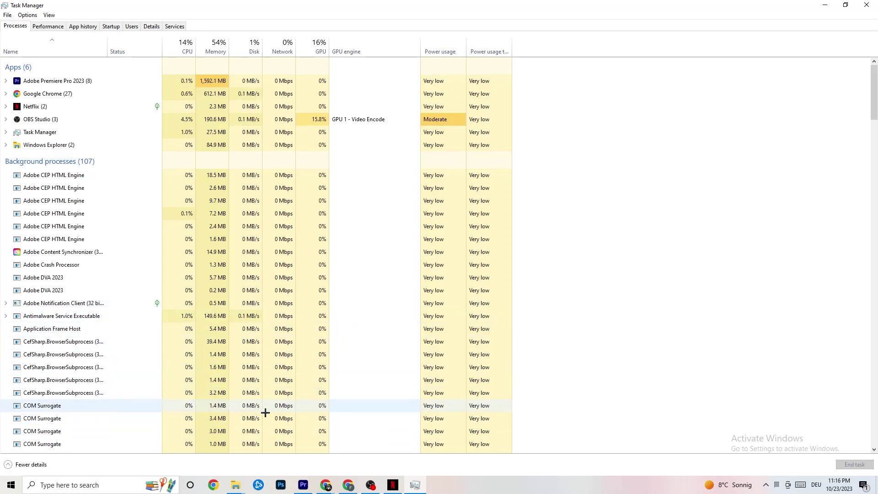
pyautogui.click(47, 27)
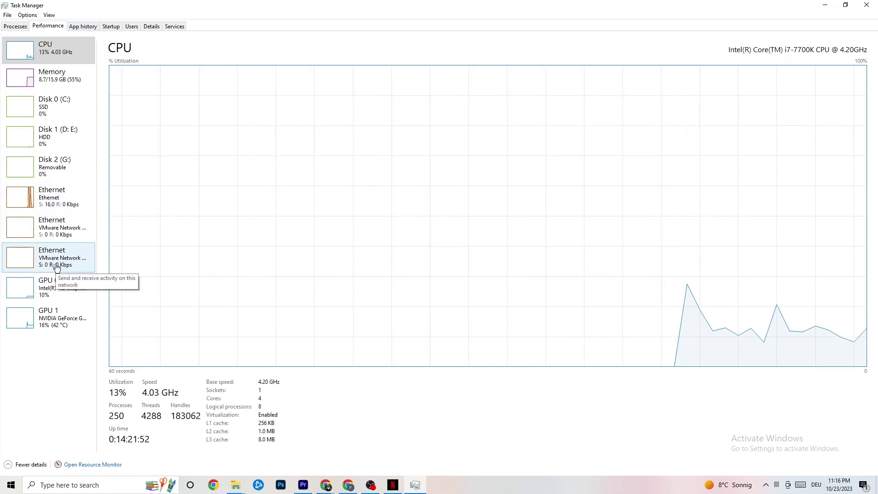
pyautogui.click(59, 201)
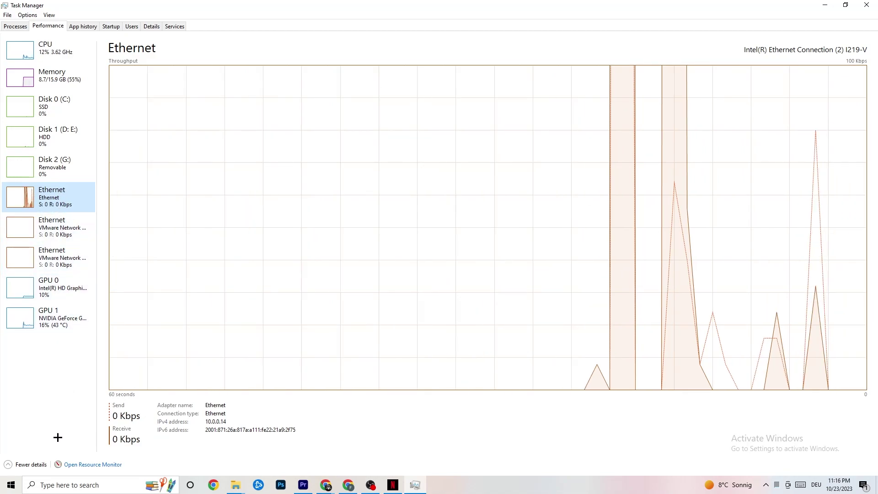
pyautogui.rightClick(62, 454)
pyautogui.click(153, 473)
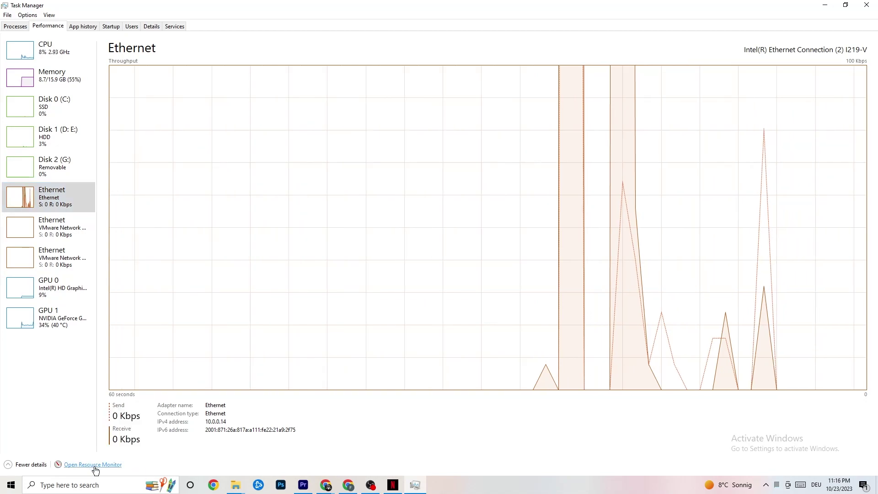
# Inspect network activity, the actions available for SearchApp.exe and the overview in a maximized Resource Monitor, and close it
pyautogui.click(94, 467)
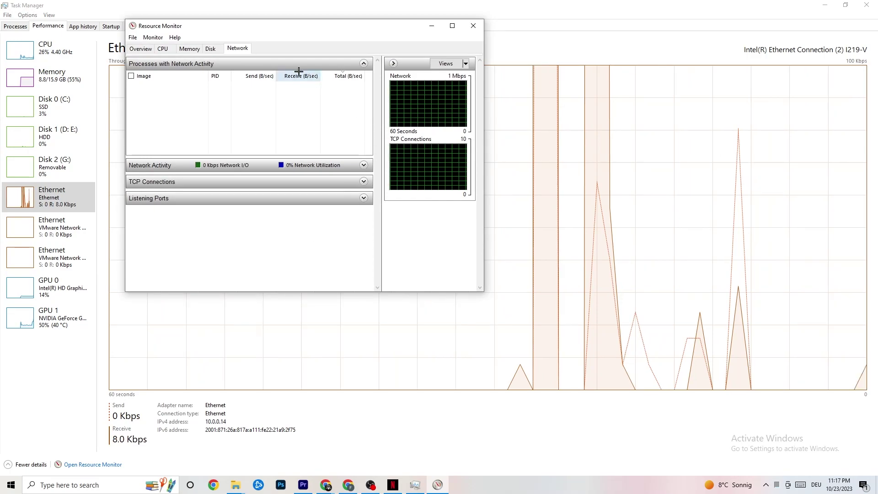
pyautogui.click(443, 26)
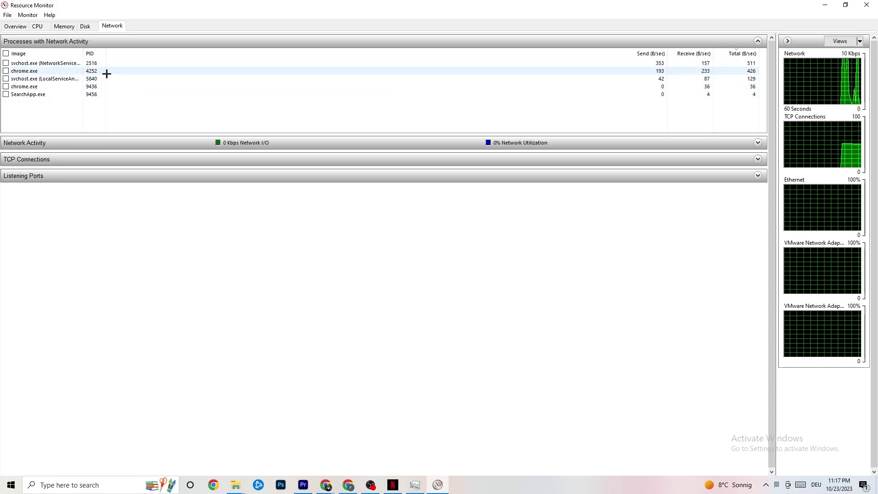
pyautogui.rightClick(42, 95)
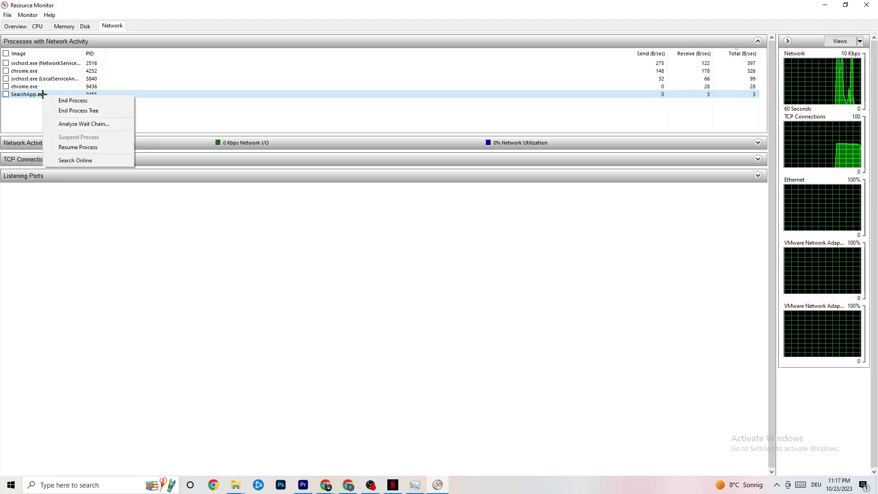
pyautogui.click(268, 119)
pyautogui.click(259, 118)
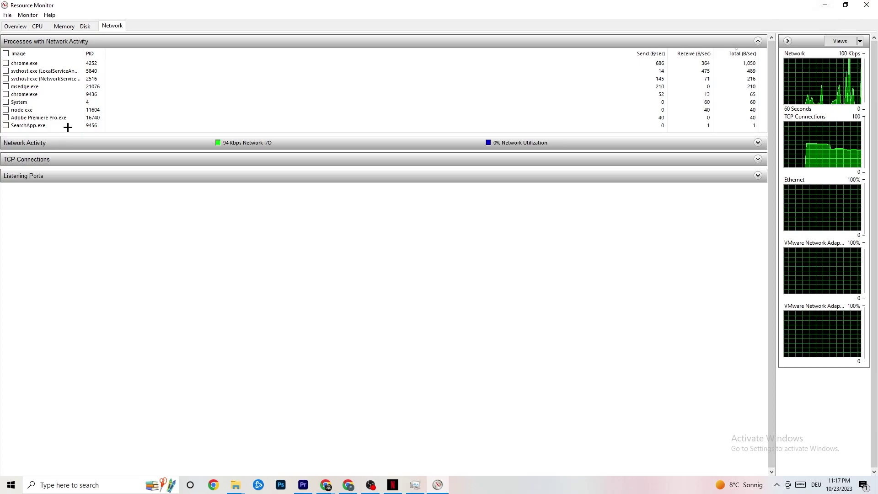
pyautogui.click(26, 27)
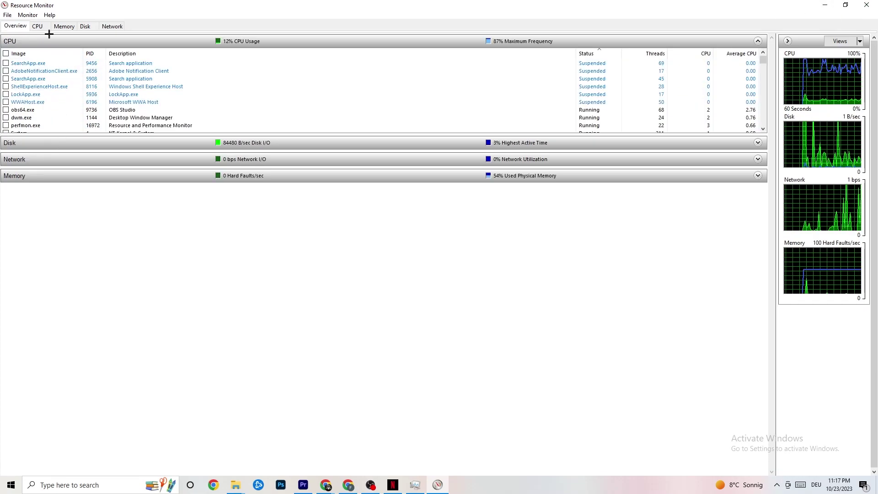
pyautogui.click(866, 5)
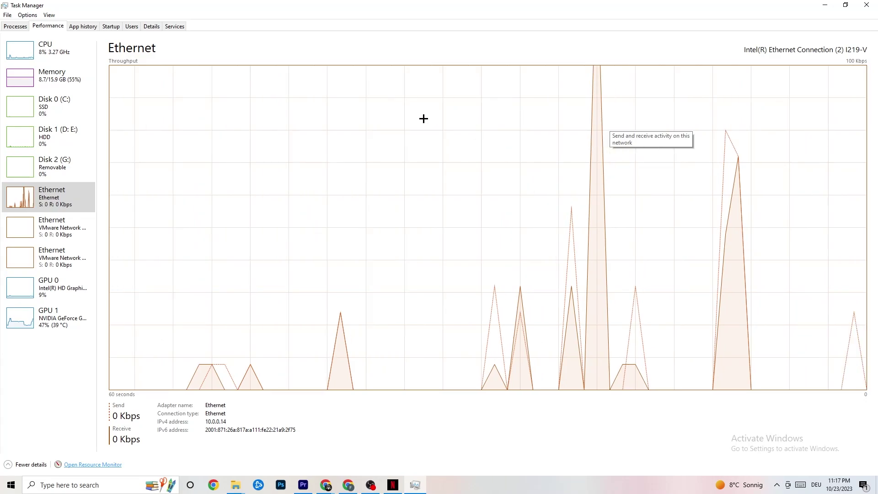
# Review the startup programs and their startup impact in Task Manager, and close it
pyautogui.click(111, 26)
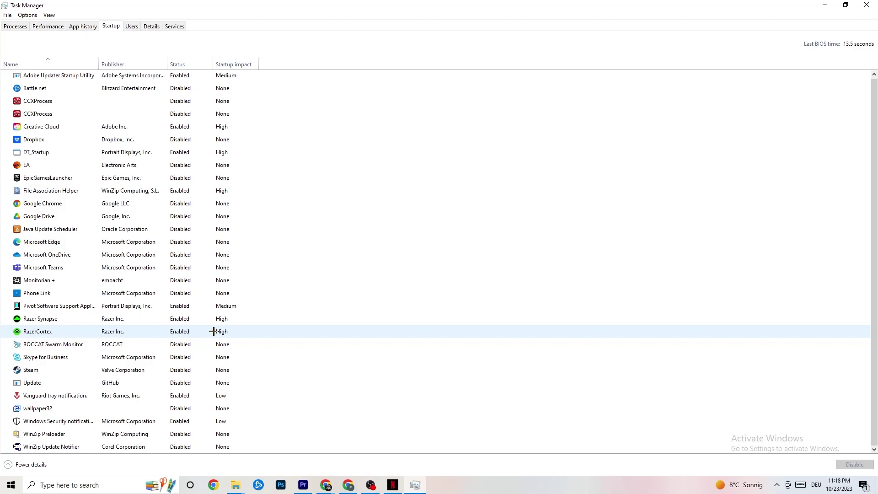
pyautogui.click(867, 5)
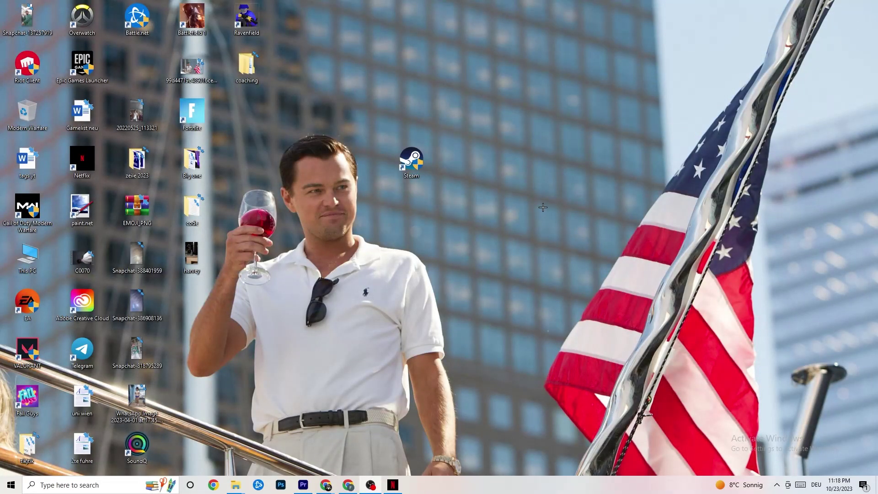